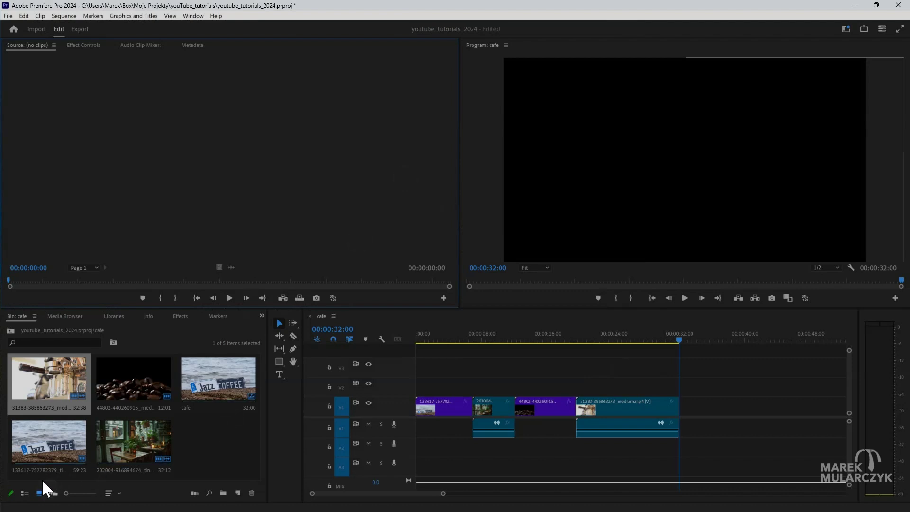
- Show the bin's clips as a detailed list, then return the bin to thumbnail view
click(25, 493)
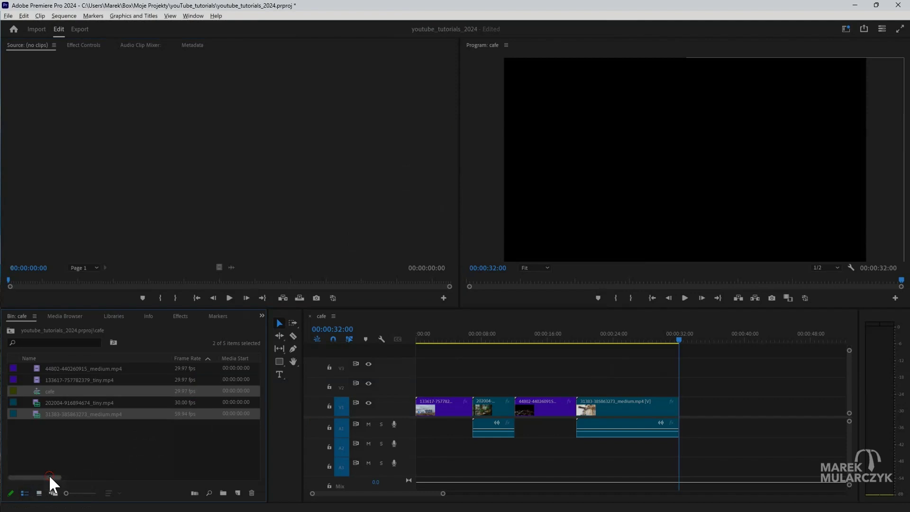
drag(50, 474, 149, 474)
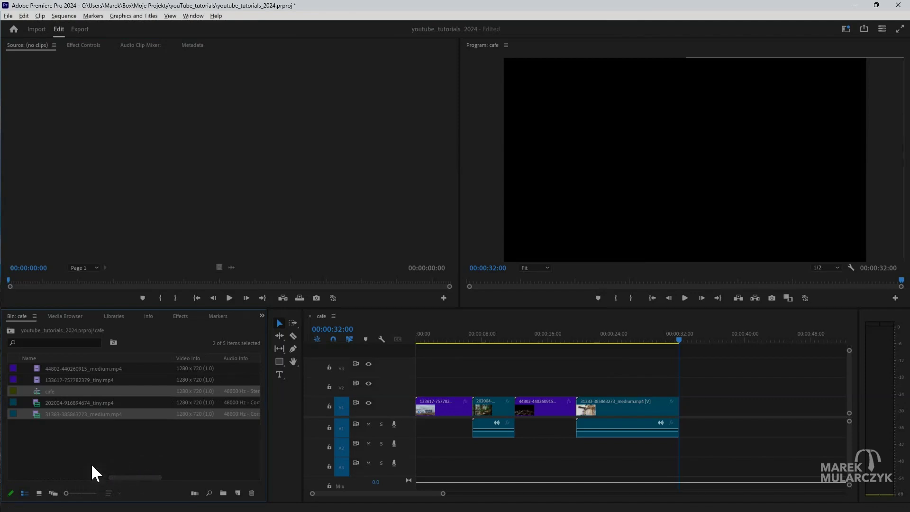
click(39, 493)
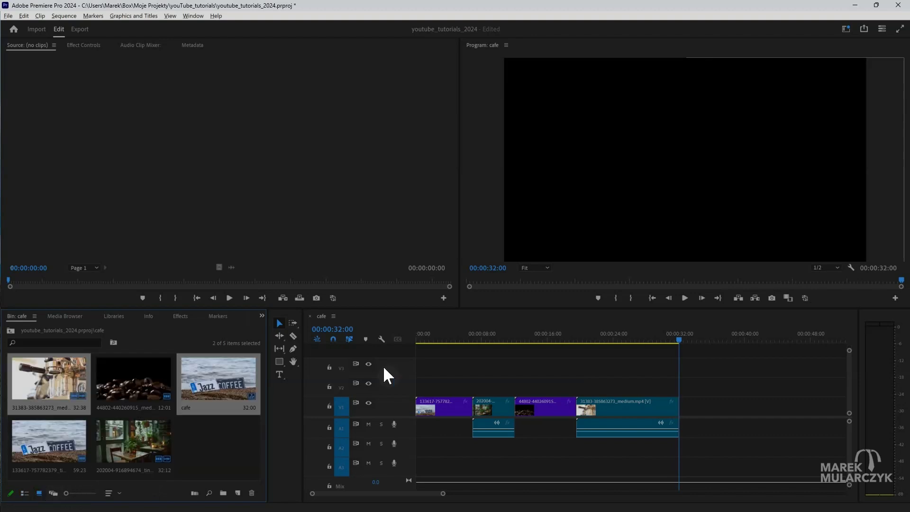
- Play the cafe sequence from its start with the Program Monitor playback resolution set to Full
click(422, 338)
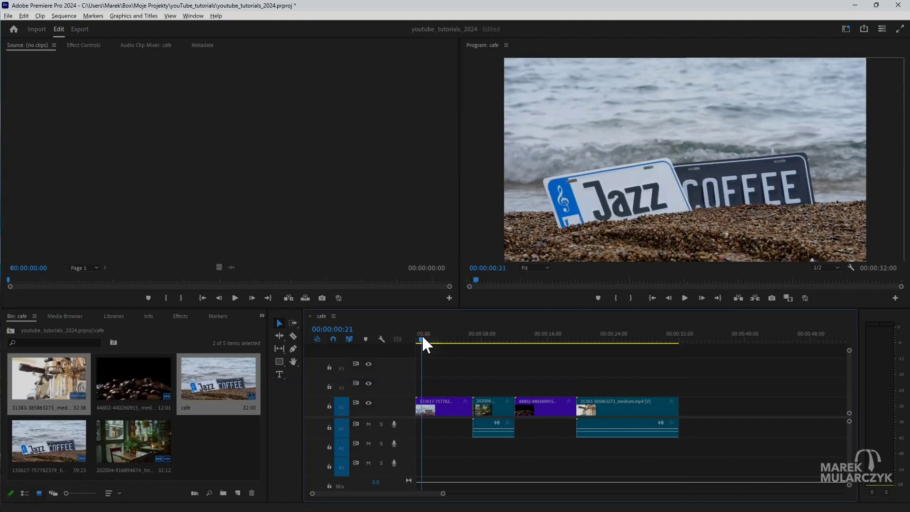
key(space)
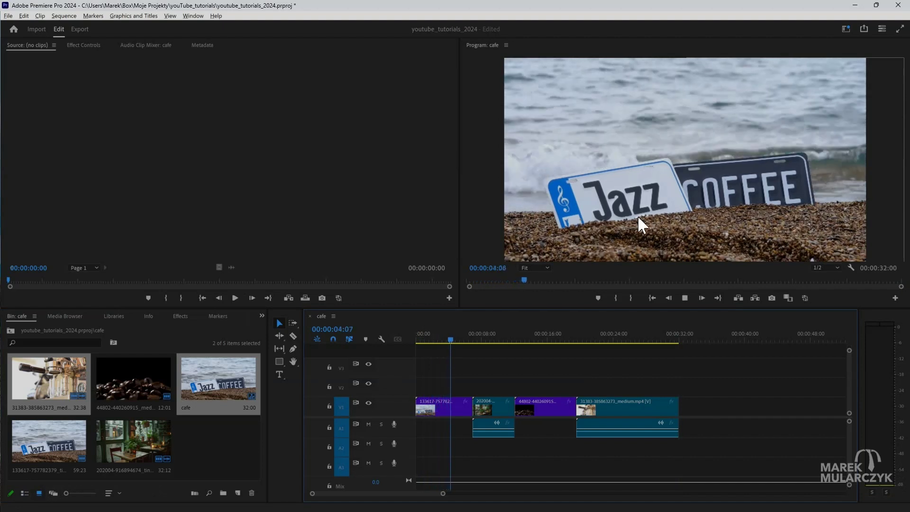
click(823, 268)
click(823, 277)
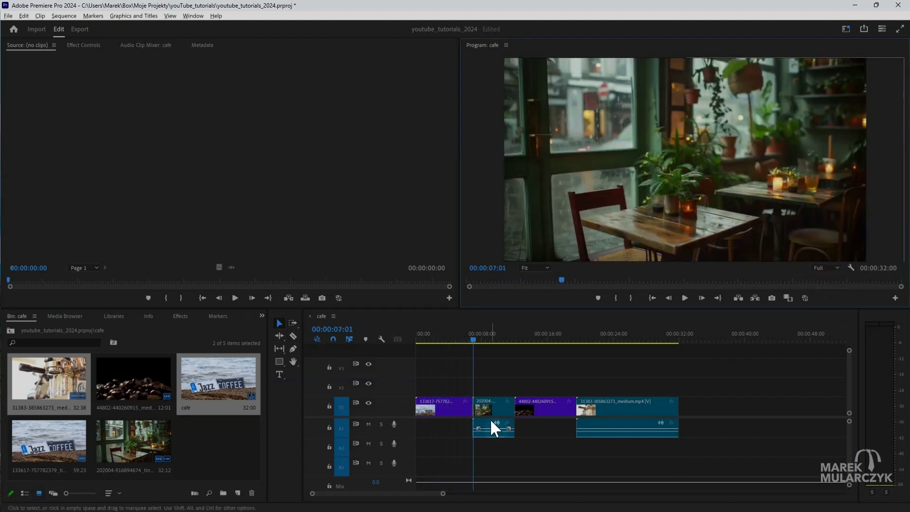
click(419, 339)
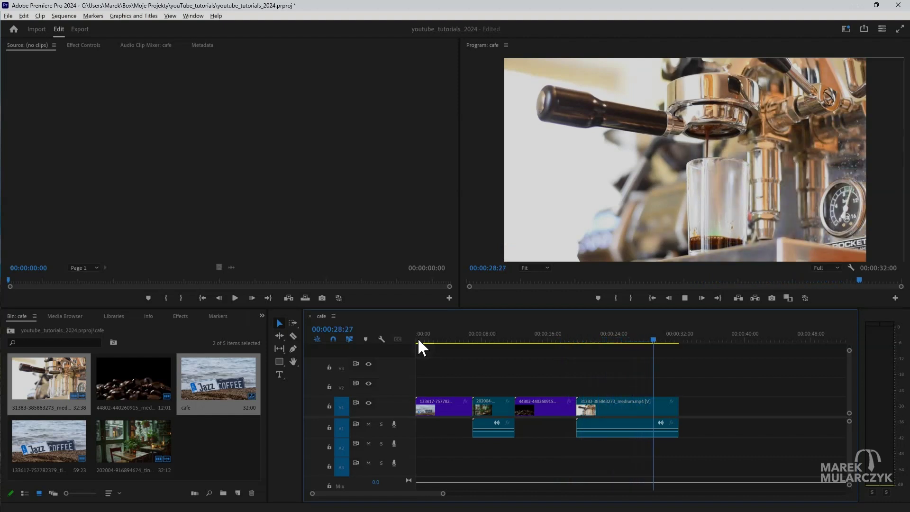
- Stop playback and change the cafe export format to HEVC (H.265)
click(418, 340)
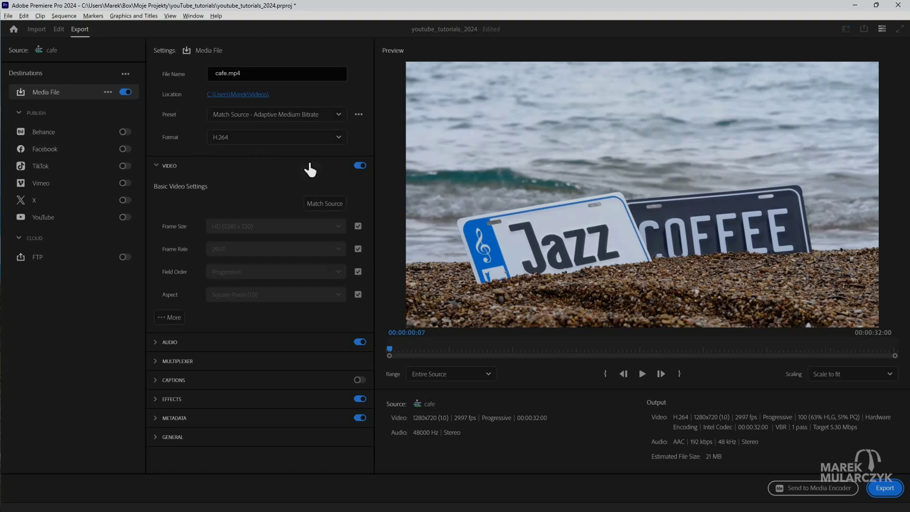
click(337, 139)
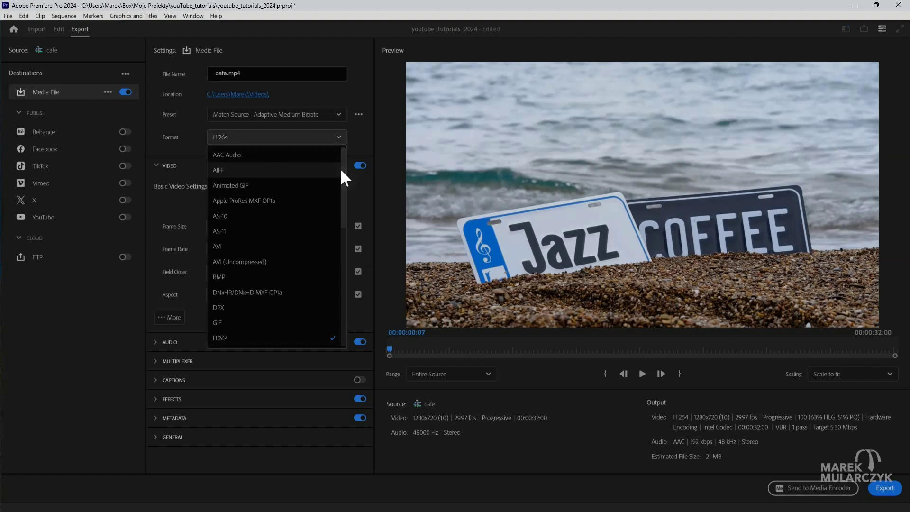
drag(341, 172, 342, 242)
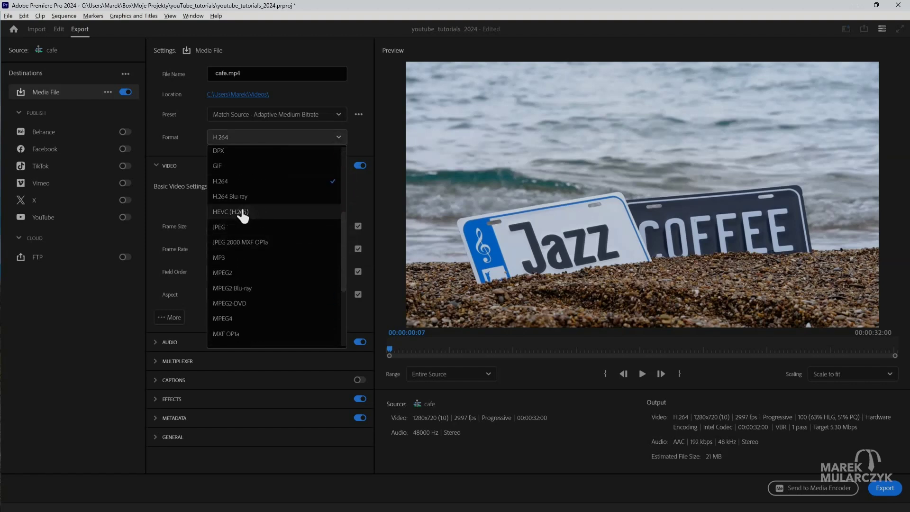
click(238, 212)
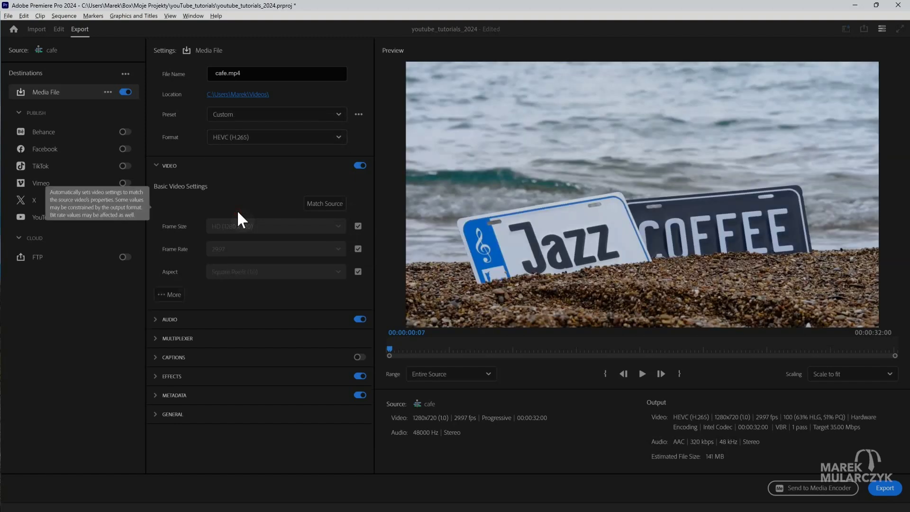
- Apply the High Quality 2160p 4K preset to the cafe export and export it
click(339, 115)
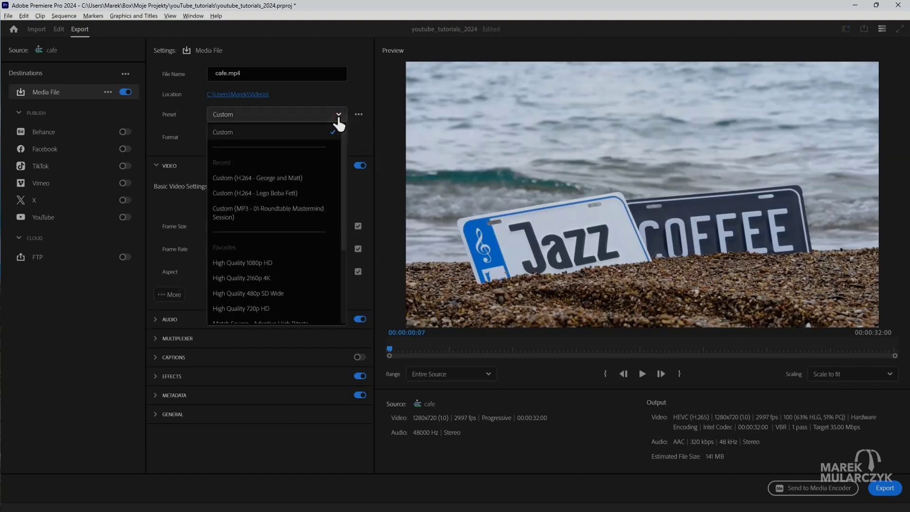
click(342, 201)
drag(343, 200, 338, 273)
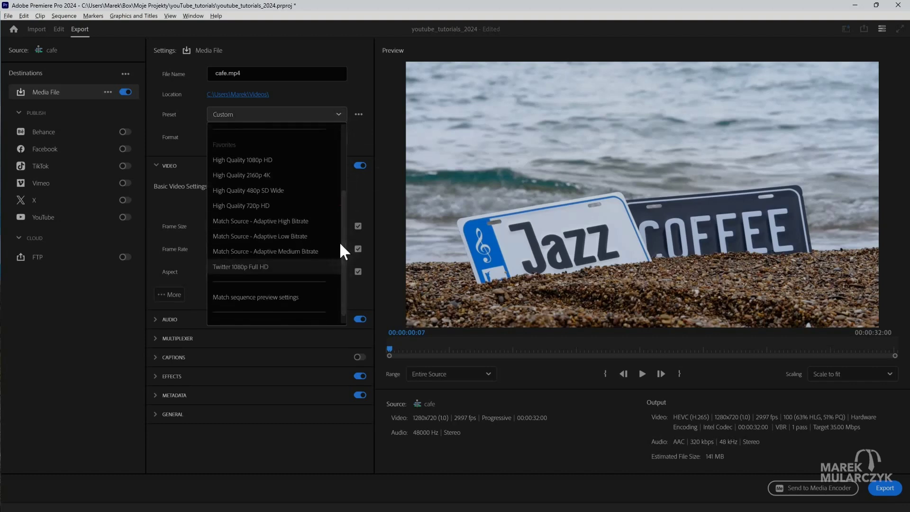
click(254, 175)
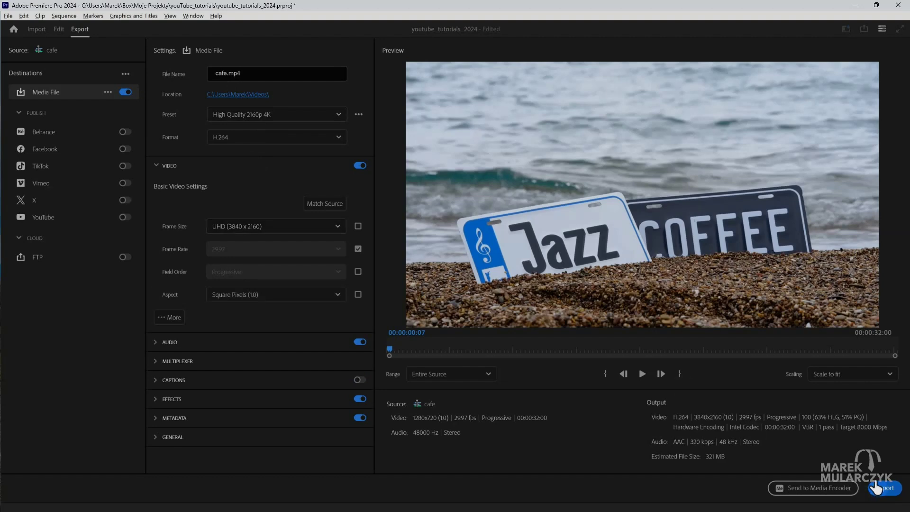
click(881, 489)
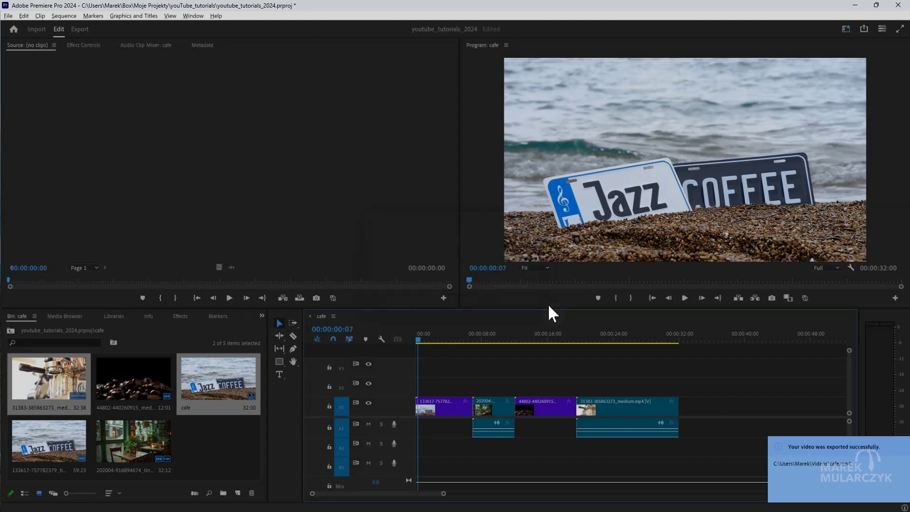
- Once the cafe export finishes encoding, open File Explorer with Win+E
key(super+e)
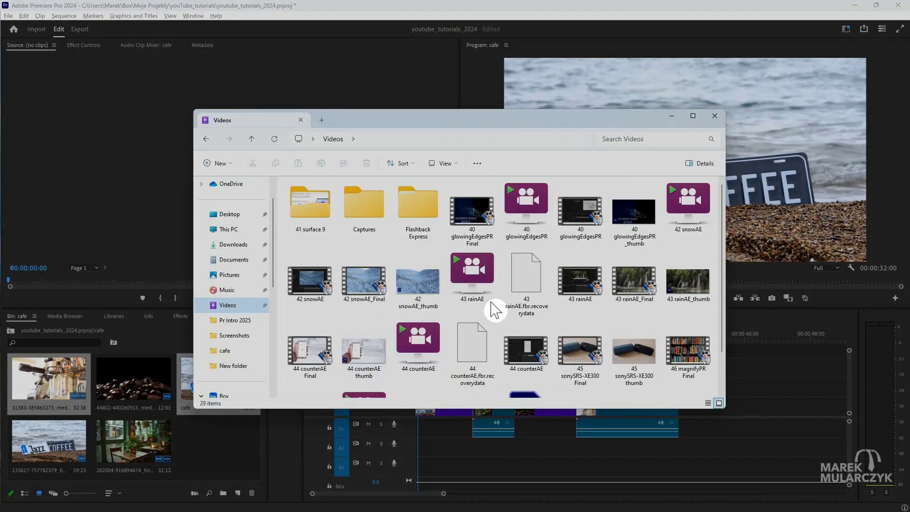
- Select the exported cafe.mp4 file in the Videos folder
scroll(494, 306, down, 2)
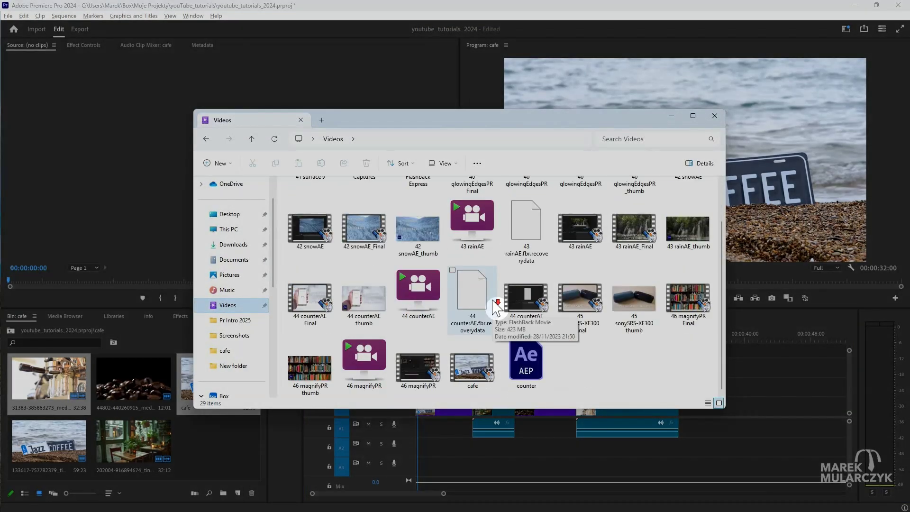
click(468, 368)
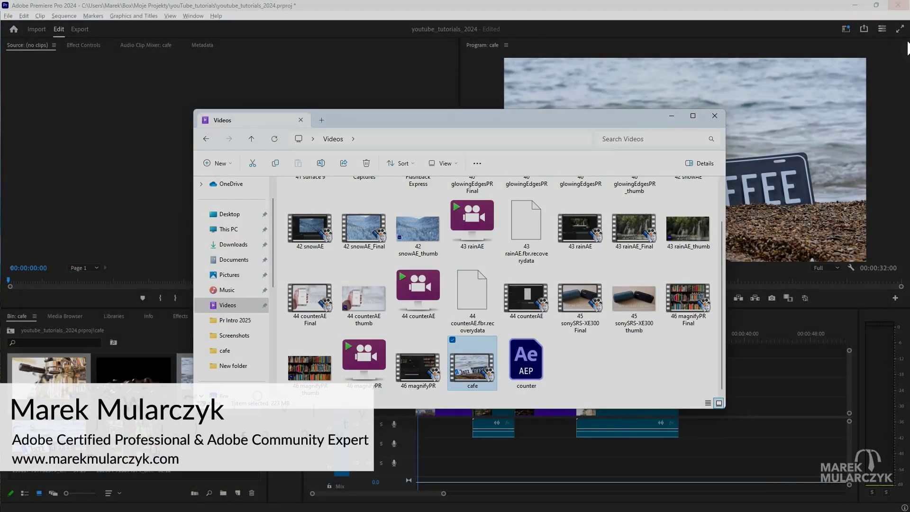
- Close File Explorer and switch the cafe export format from HEVC (H.265) to H.264
click(715, 116)
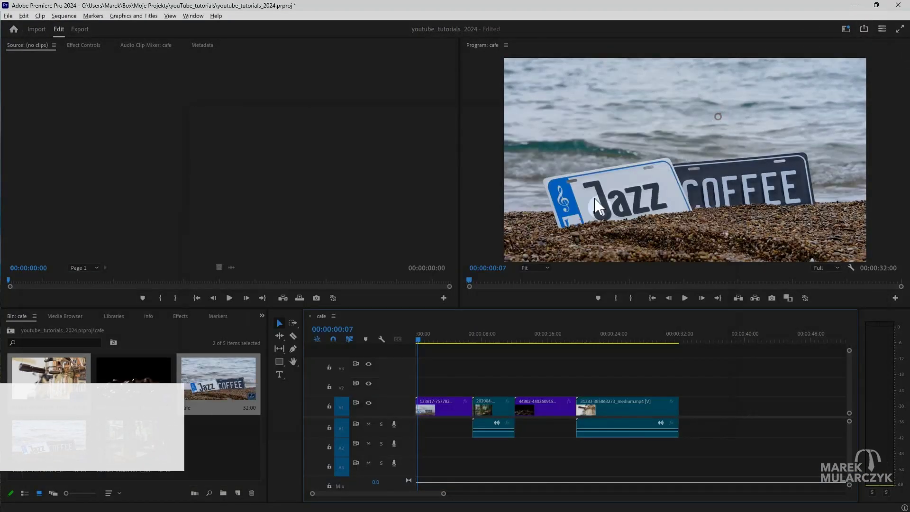
click(414, 316)
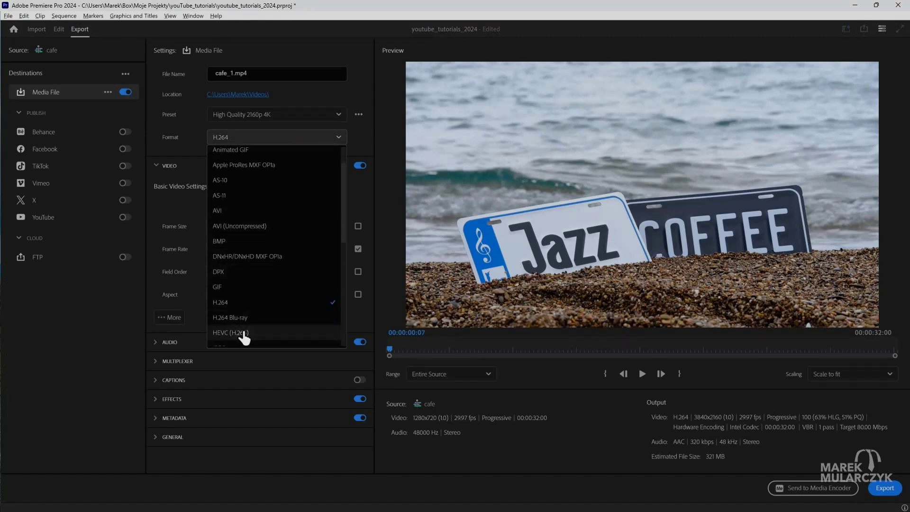
click(242, 328)
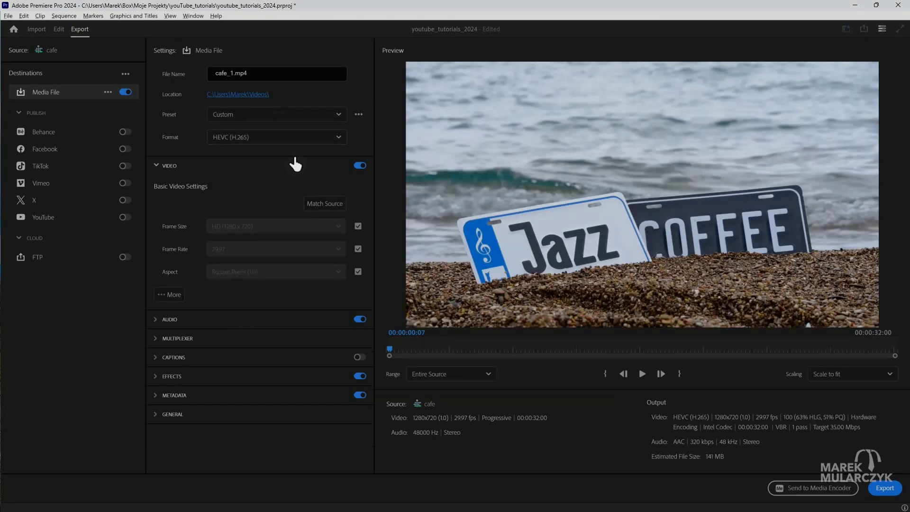
click(300, 139)
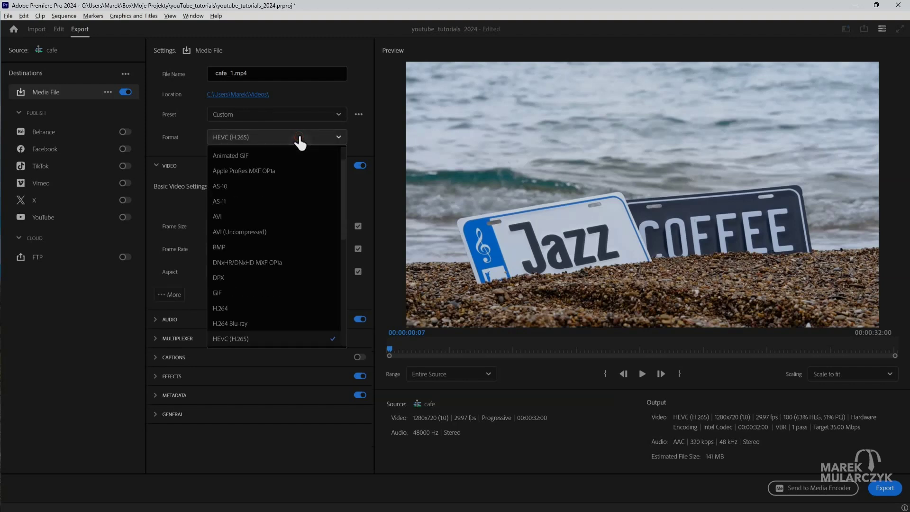
click(230, 308)
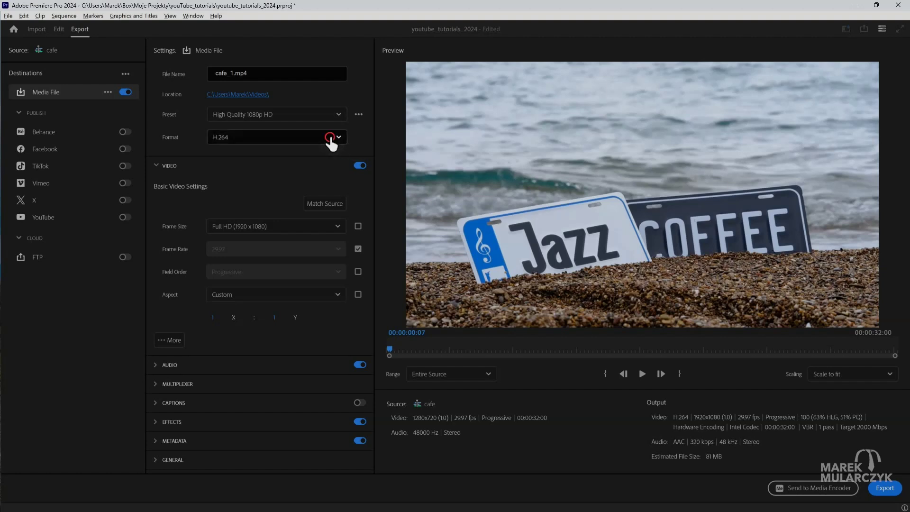
- Browse the format list keeping H.264, then scroll the preset list down to More presets
click(332, 137)
scroll(311, 256, down, 3)
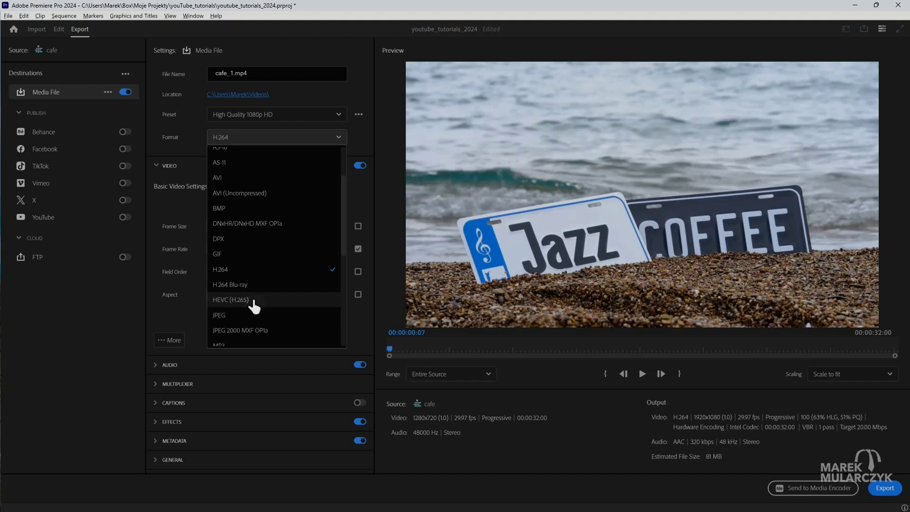
click(229, 270)
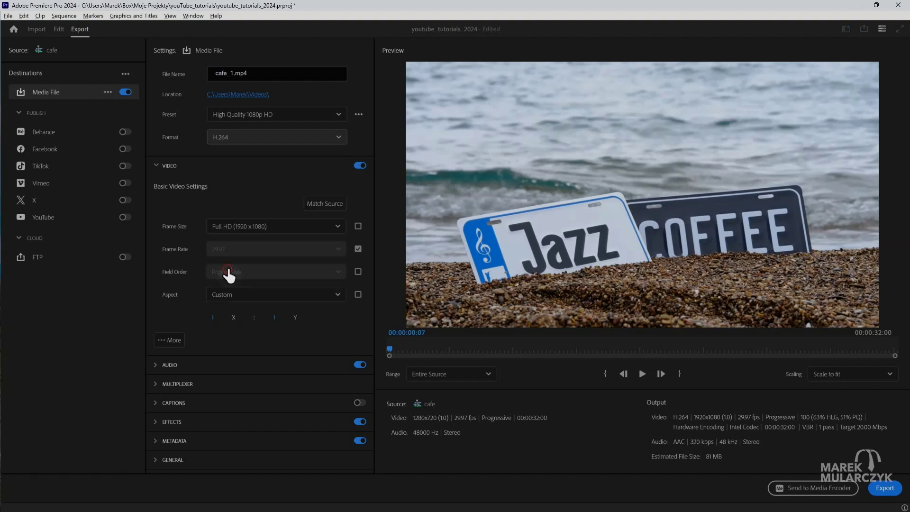
click(339, 116)
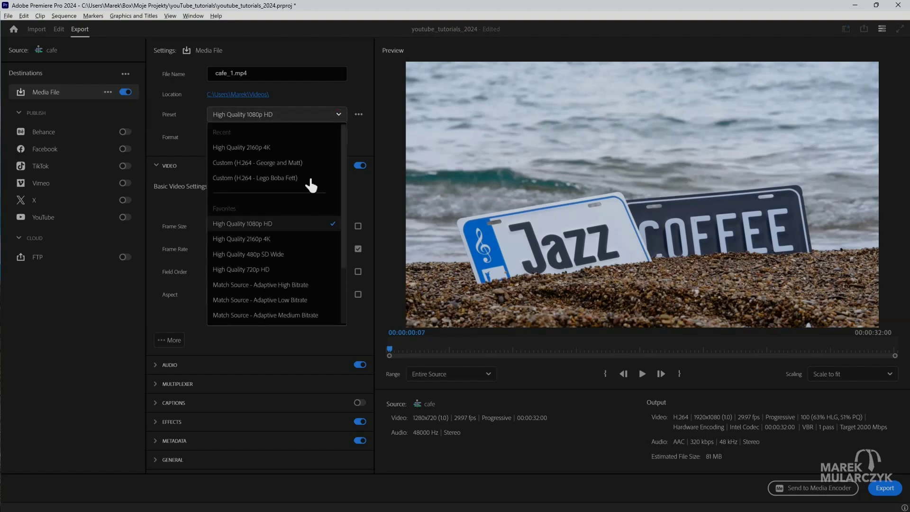
scroll(292, 223, down, 1)
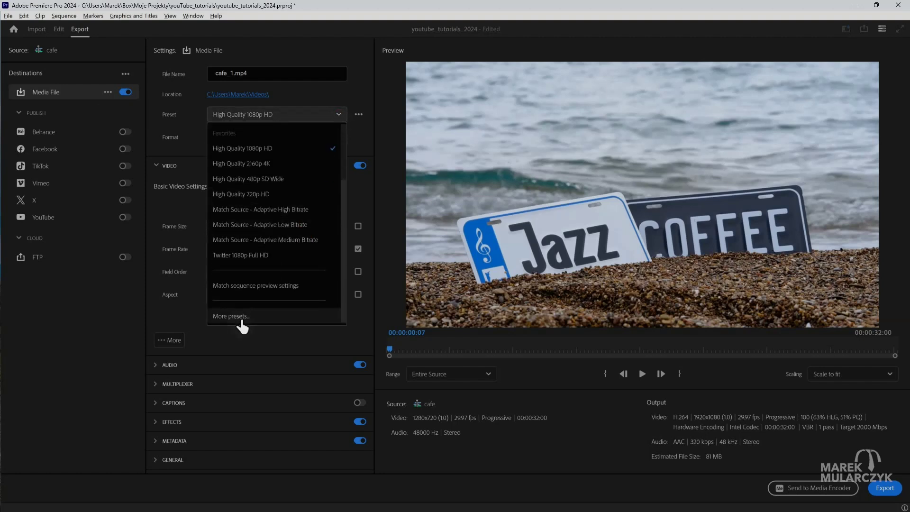
- In the Preset Manager, search 'you', 'vim', 'fac' and 'twi' to compare platform presets
click(241, 319)
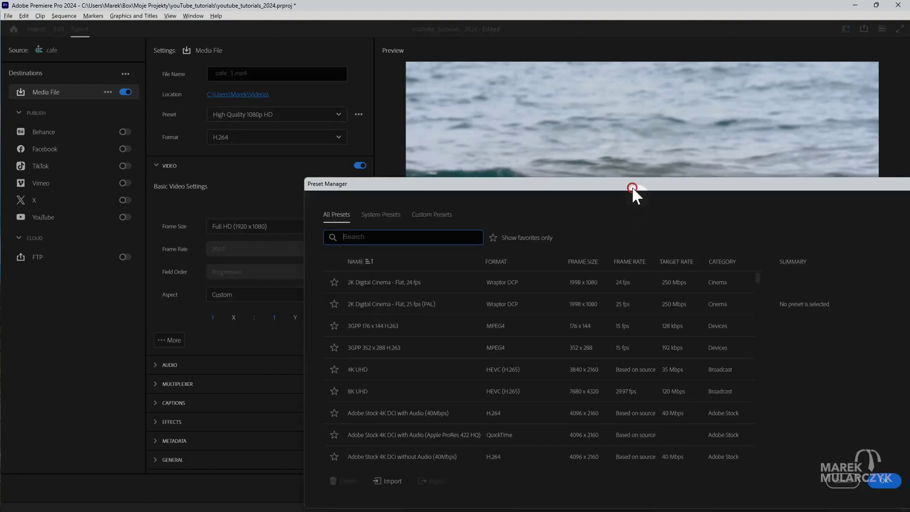
drag(636, 184, 538, 81)
text(you)
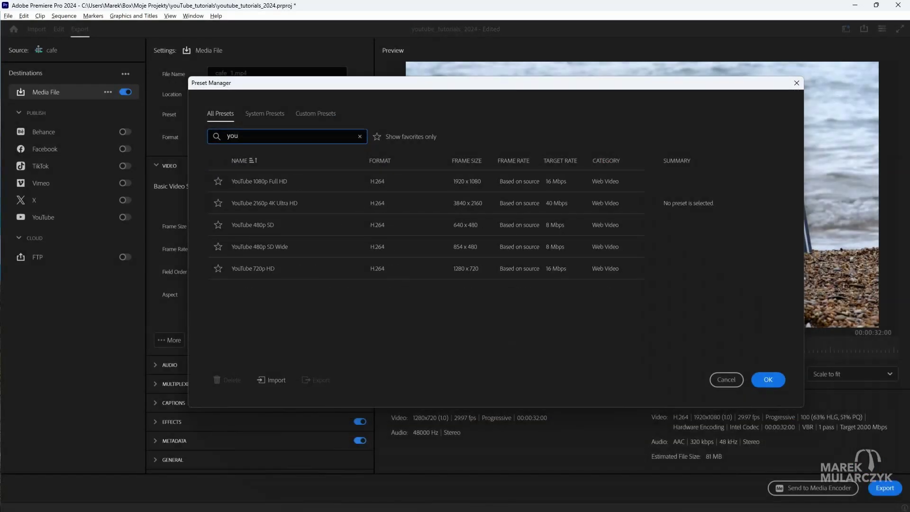
key(BackSpace)
key(BackSpace)
key(BackSpace)
text(vim)
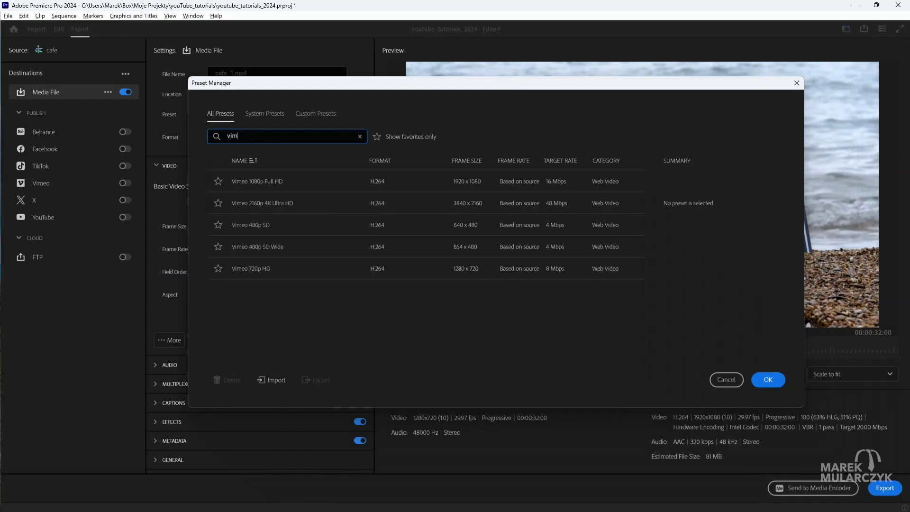
key(BackSpace)
key(BackSpace)
key(BackSpace)
text(fac)
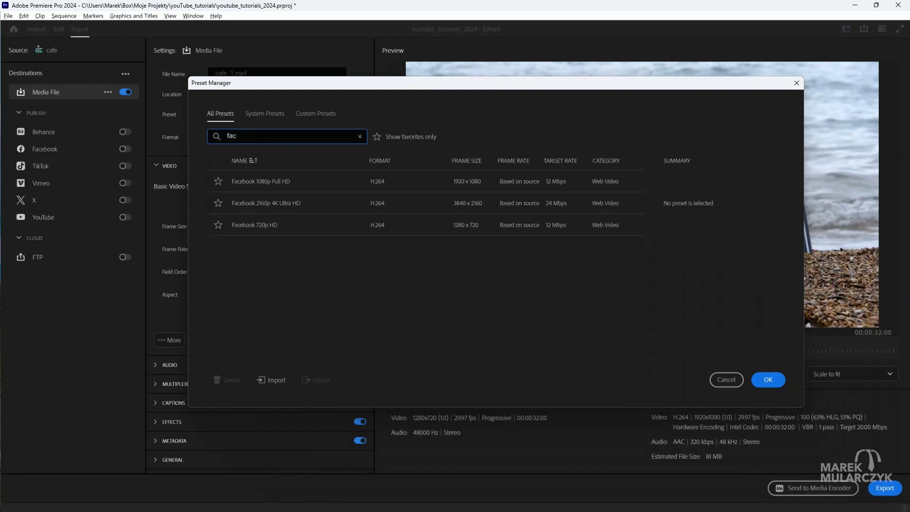
key(BackSpace)
key(BackSpace)
key(BackSpace)
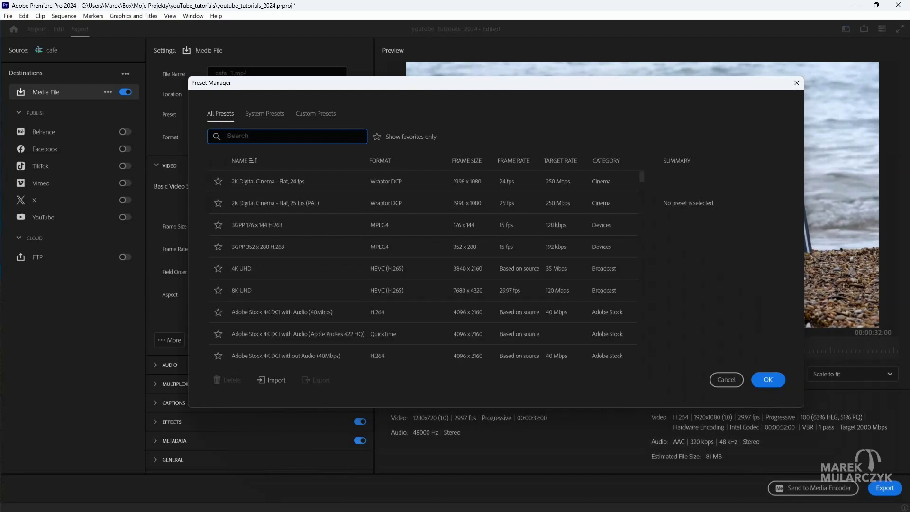
text(twi)
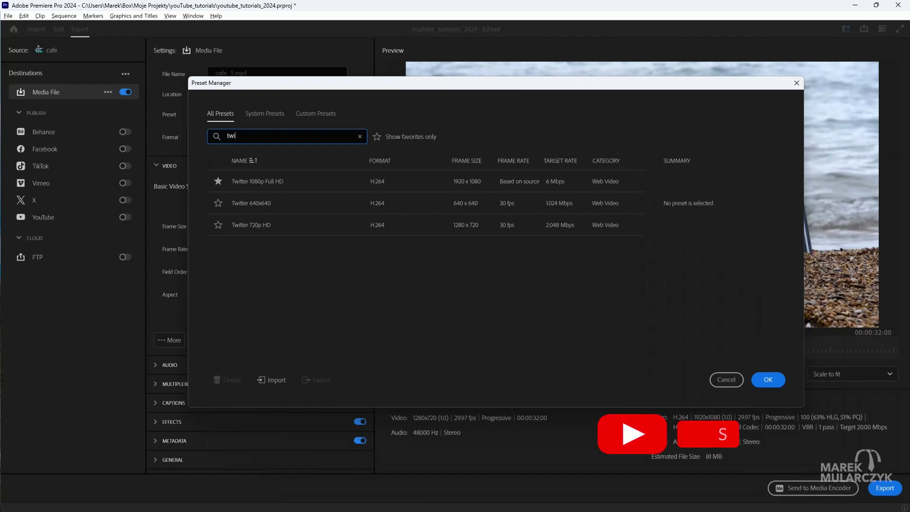
- Close the Preset Manager and reopen the preset list for the cafe_1.mp4 export
key(Escape)
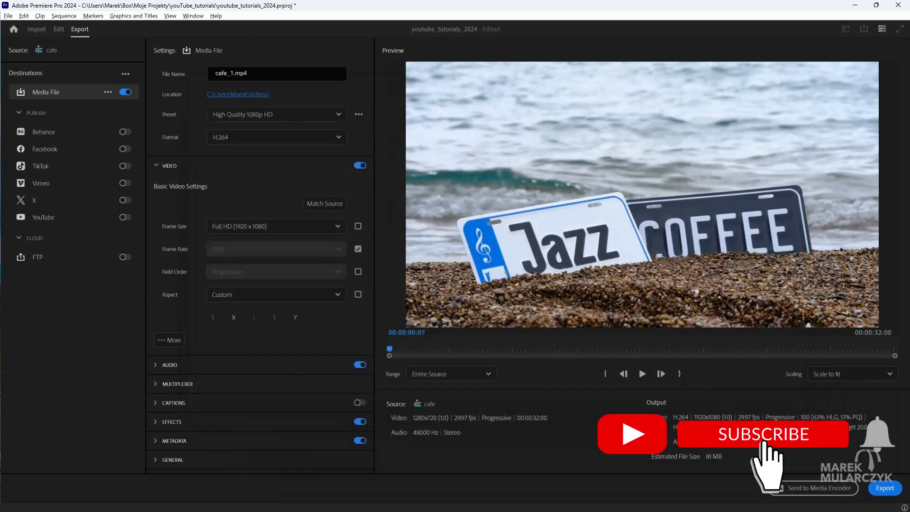
click(278, 114)
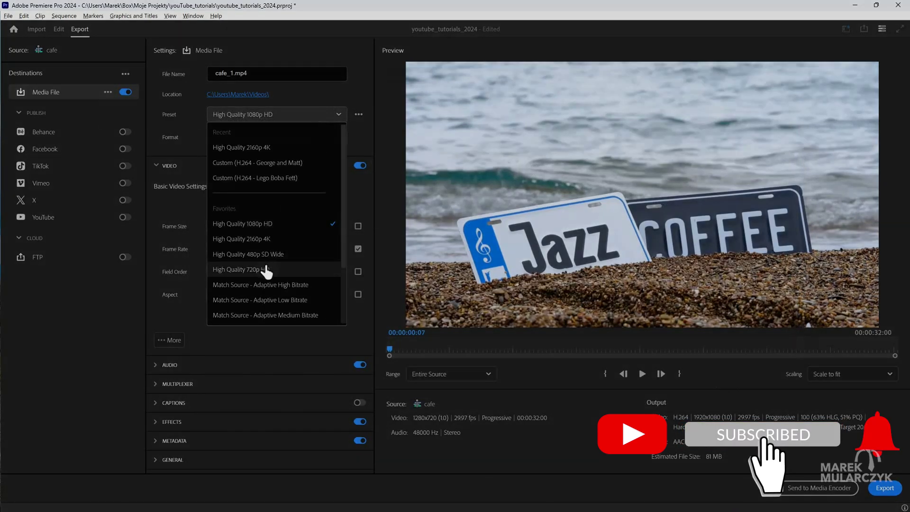